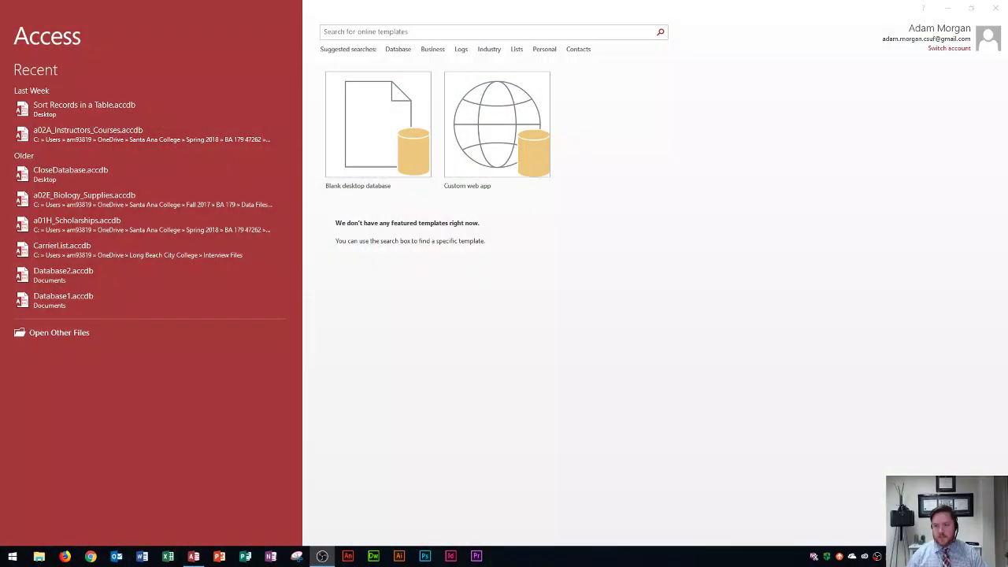
# Choose the Blank desktop database template and name the file 'Example'
pyautogui.click(421, 384)
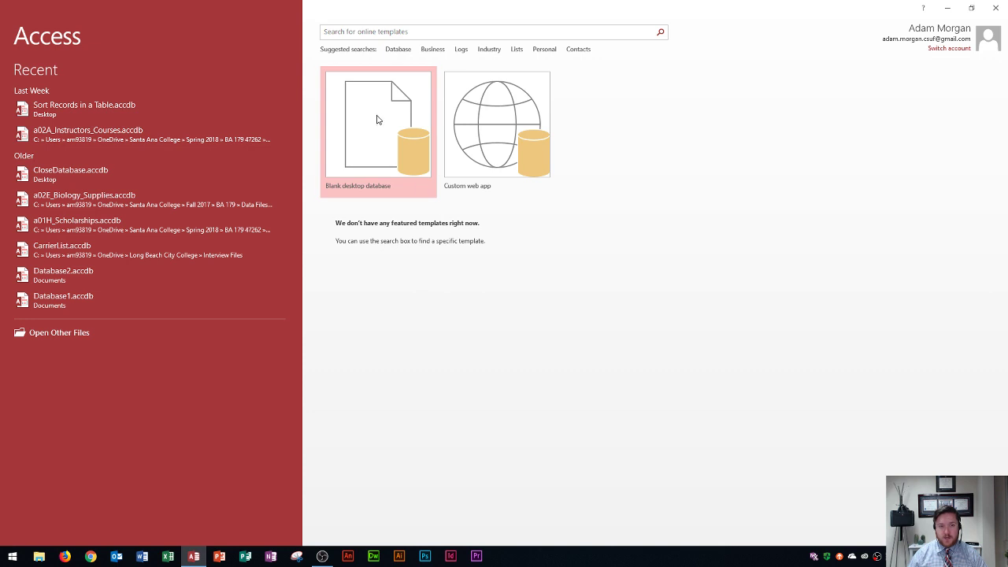
pyautogui.click(376, 120)
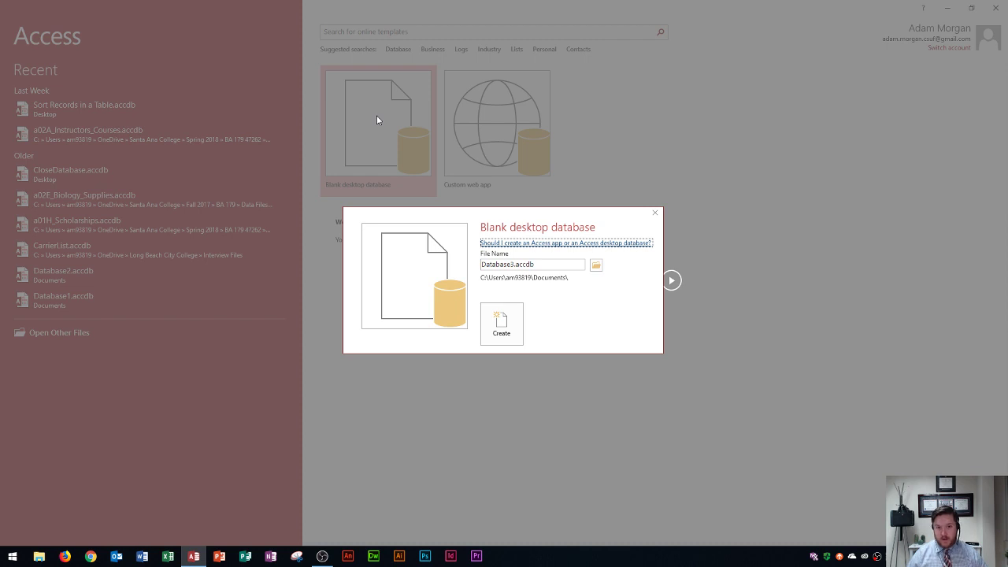
pyautogui.doubleClick(531, 265)
pyautogui.write('Example')
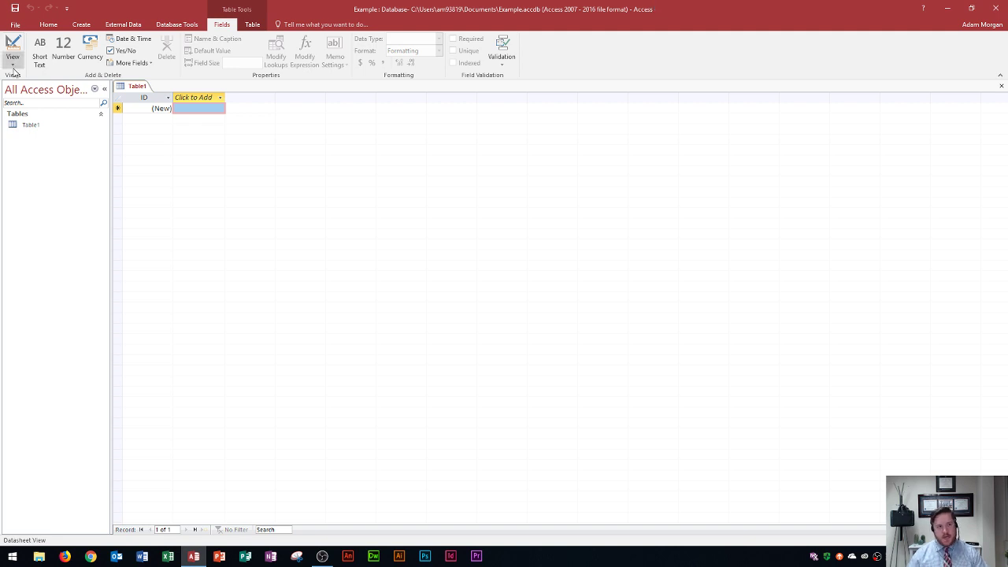
# Switch the ribbon to the Home tab for editing and formatting commands
pyautogui.click(39, 28)
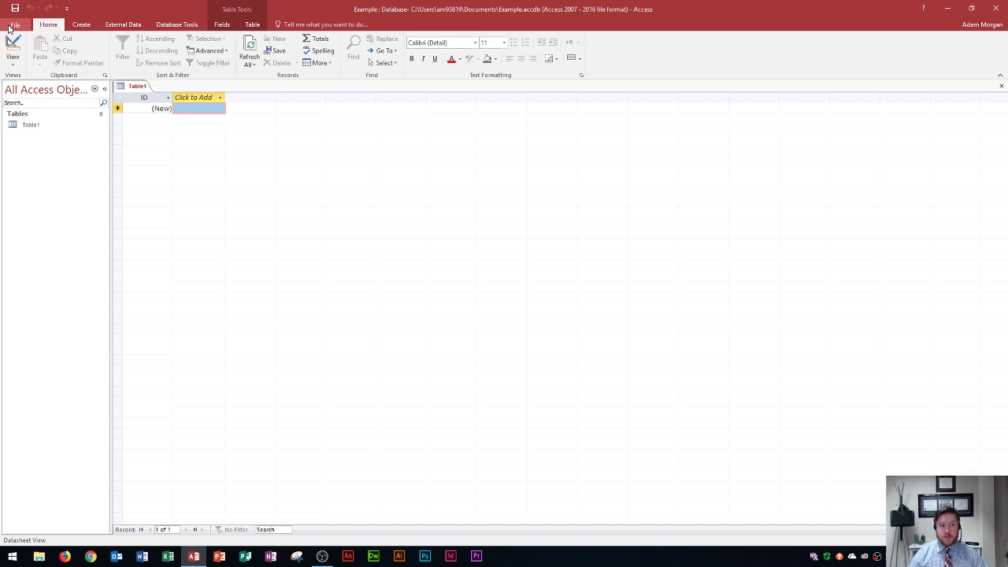
# Open the File tab's Info page for the Example database
pyautogui.click(14, 26)
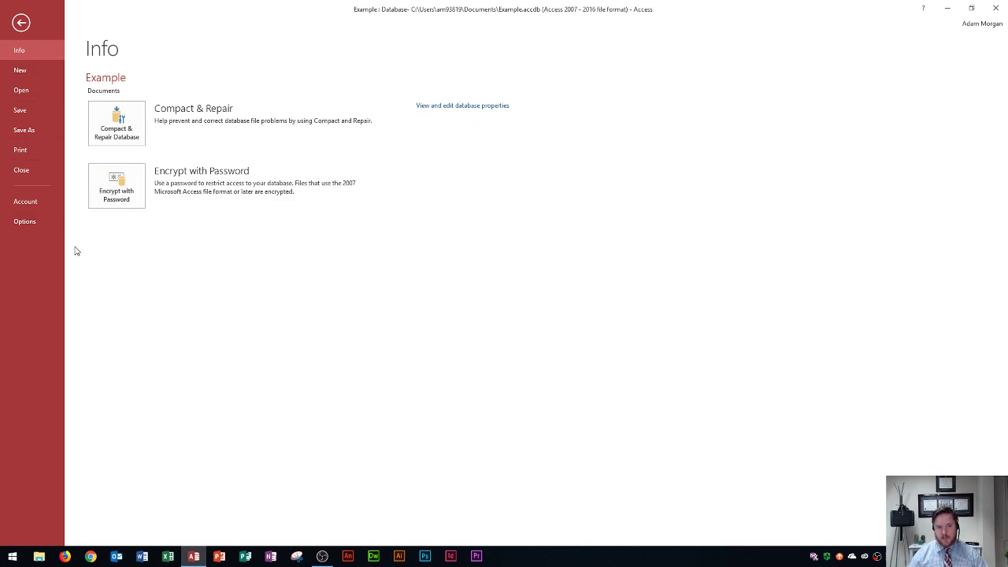
# Return to Table1 and browse the Create, External Data, Database Tools, Fields and Table tabs
pyautogui.click(21, 25)
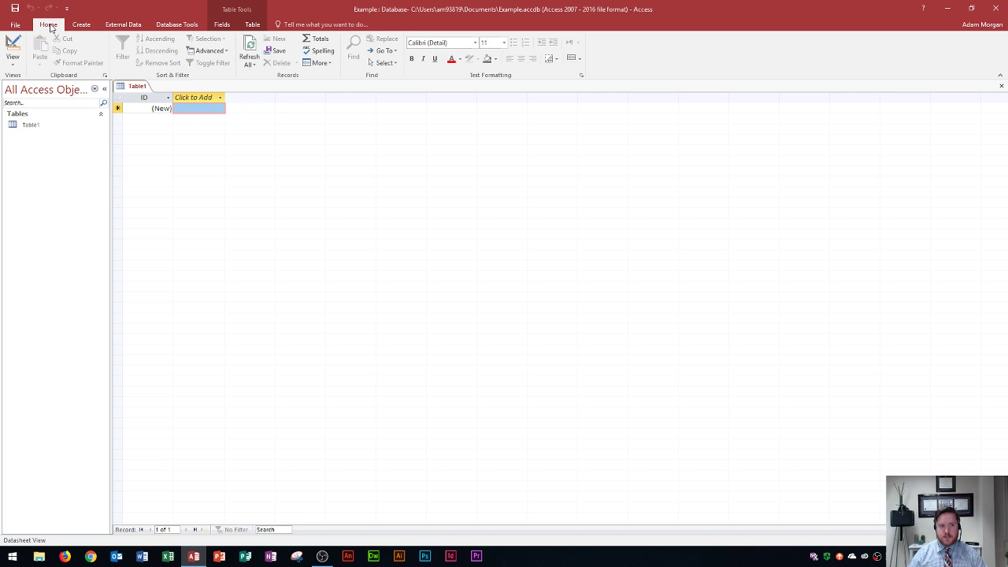
pyautogui.click(81, 25)
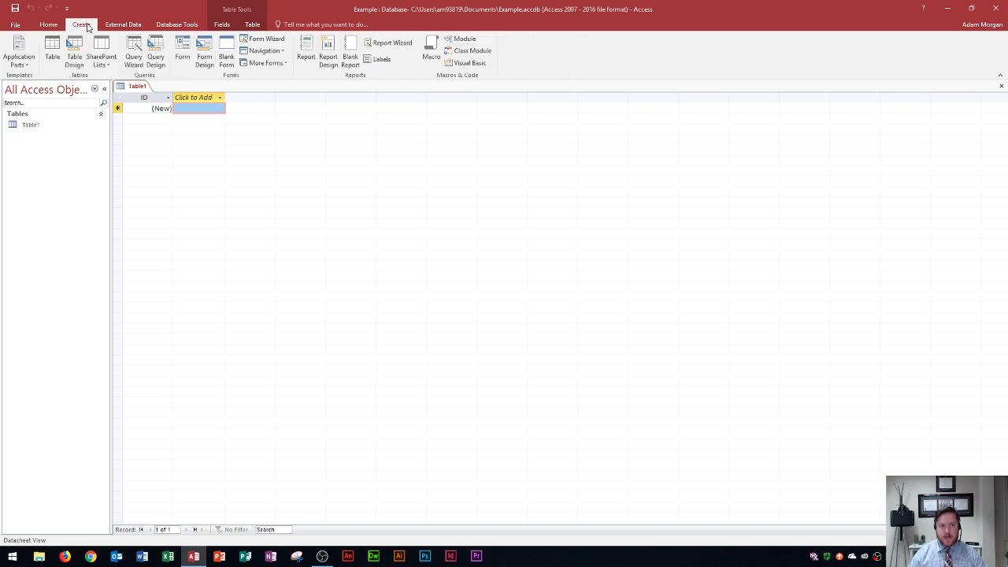
pyautogui.click(118, 25)
pyautogui.click(168, 26)
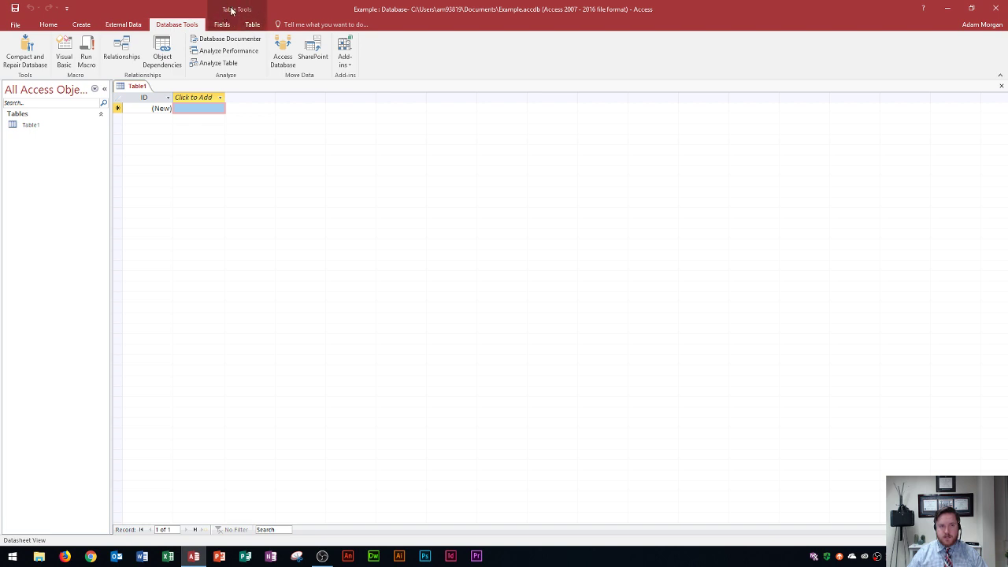
pyautogui.click(223, 27)
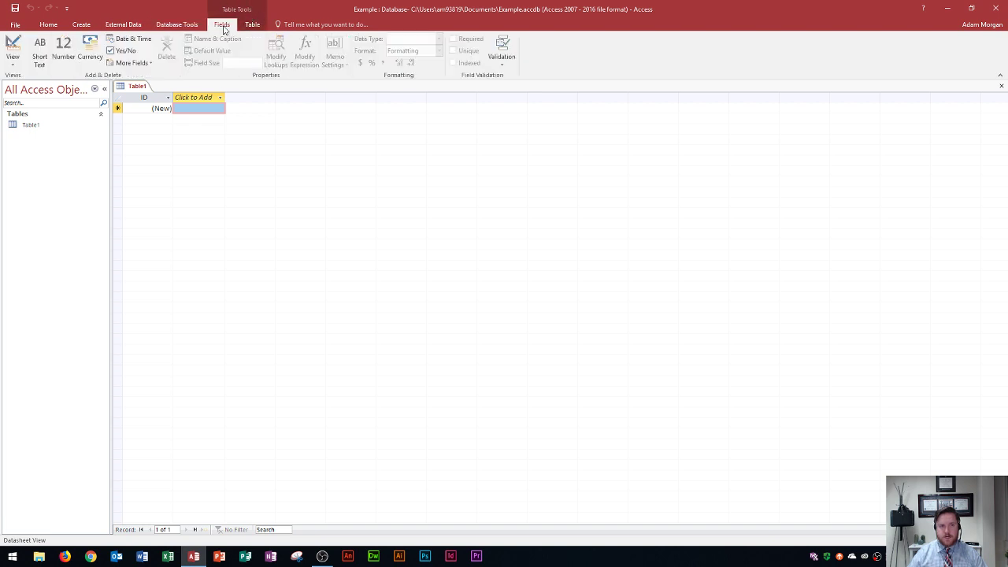
pyautogui.click(252, 24)
pyautogui.click(222, 24)
# Revisit Database Tools, Home, Create and External Data, finishing on the Create tab
pyautogui.click(176, 24)
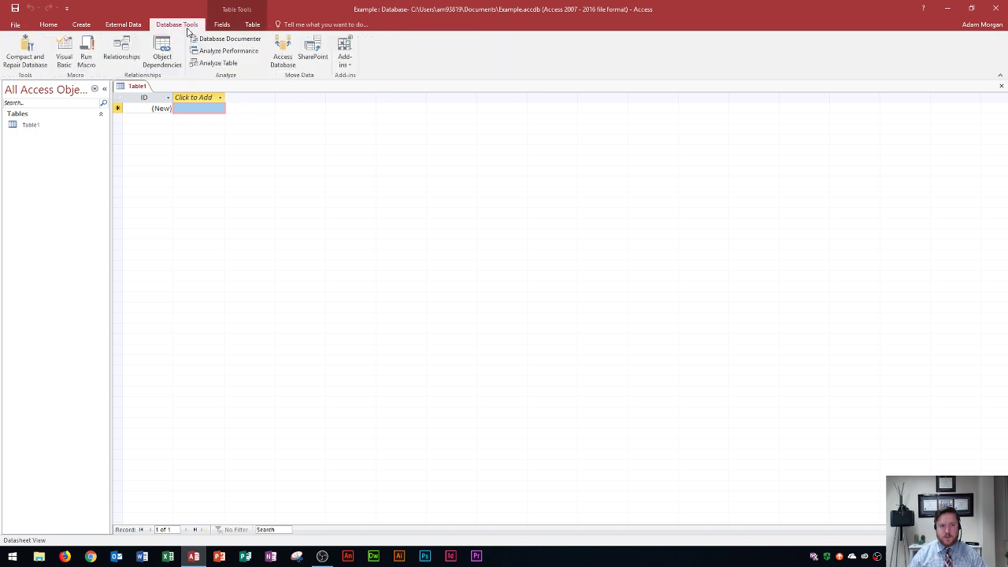
pyautogui.click(57, 26)
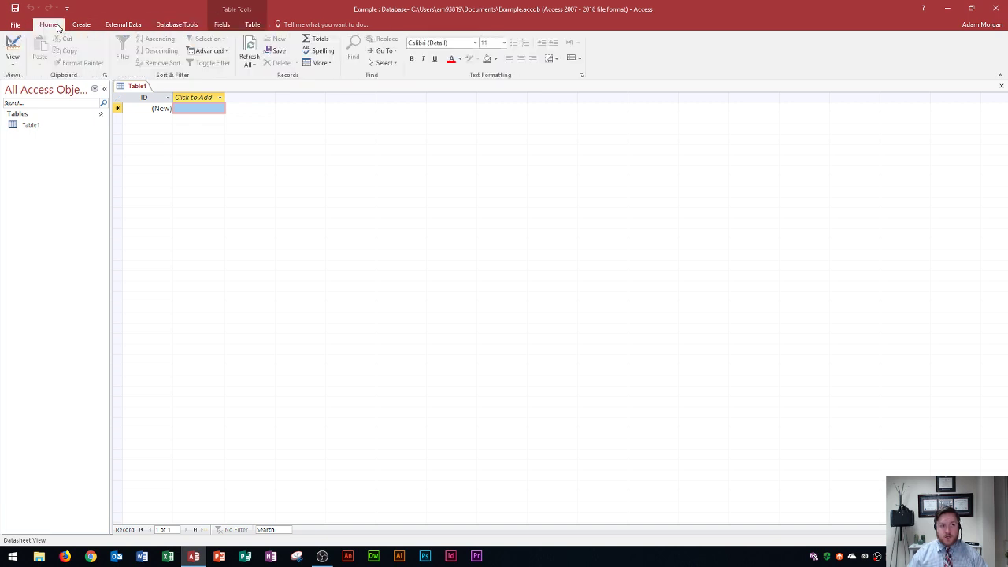
pyautogui.click(79, 26)
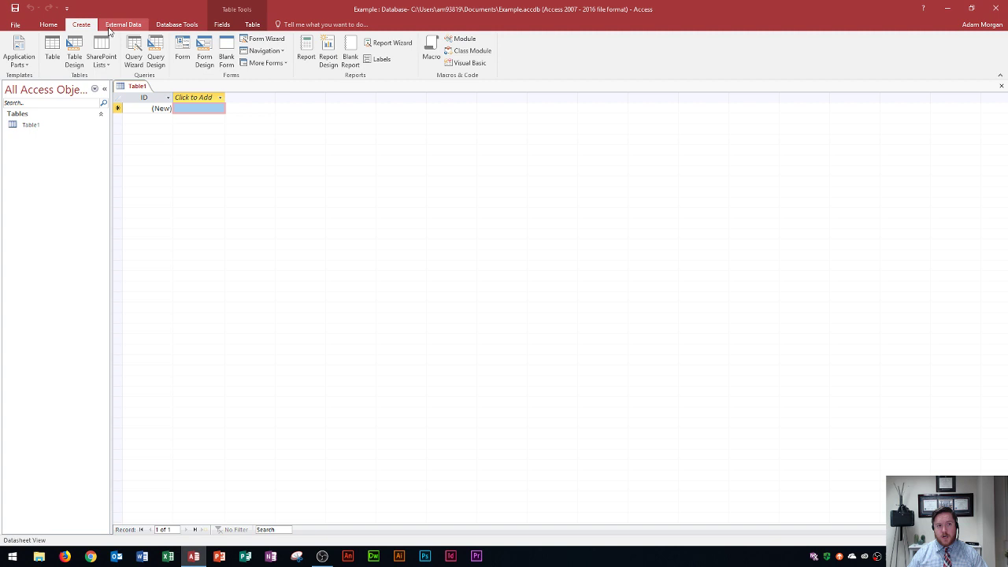
pyautogui.click(144, 27)
pyautogui.click(52, 26)
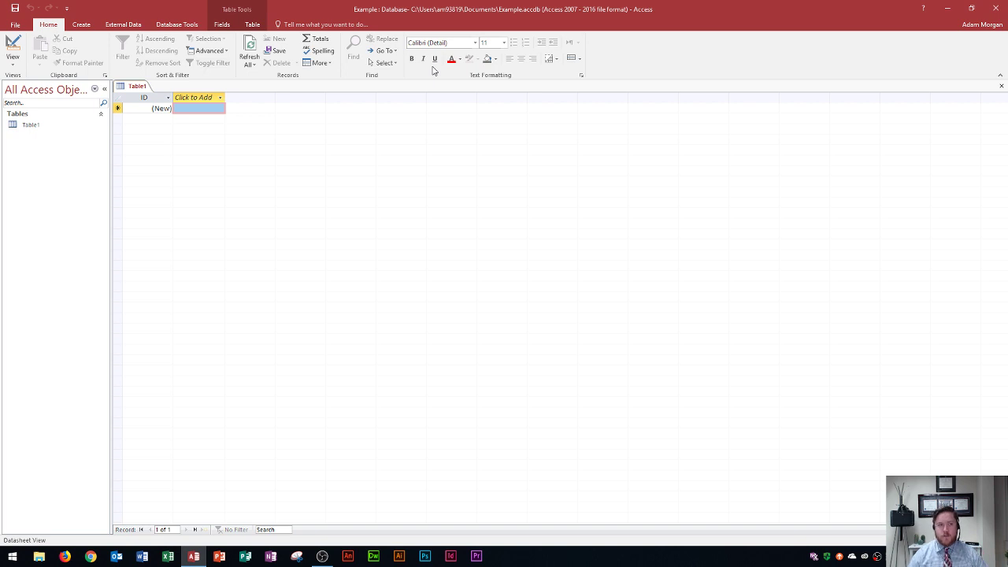
pyautogui.click(77, 26)
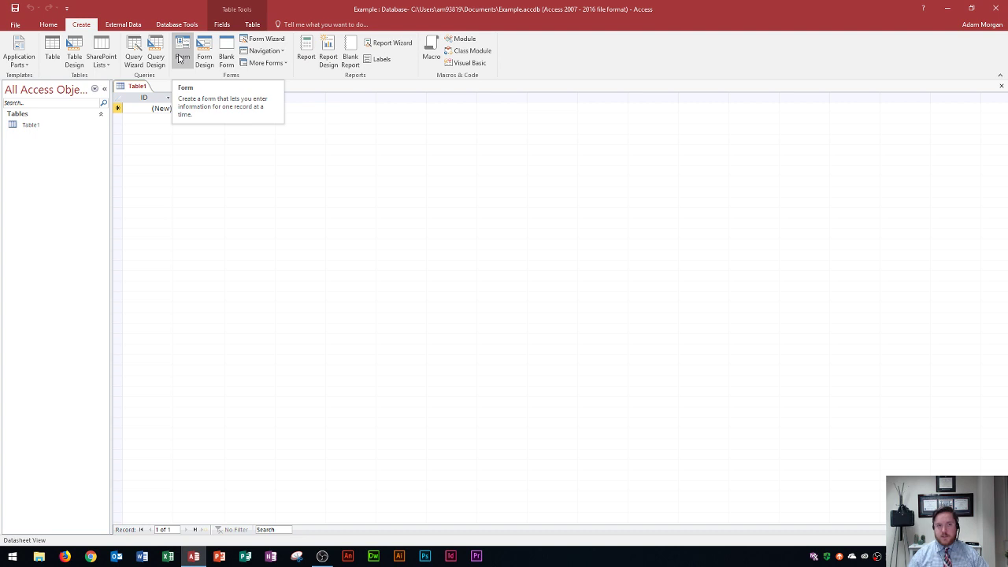
# Cycle through External Data, Home and Create tabs, ending on Database Tools
pyautogui.click(118, 29)
pyautogui.click(176, 24)
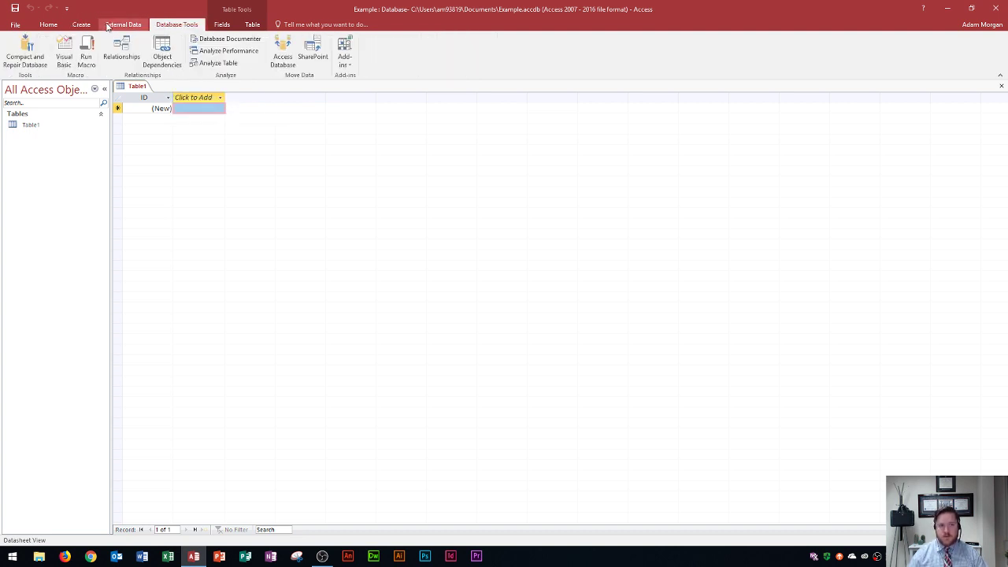
pyautogui.click(49, 24)
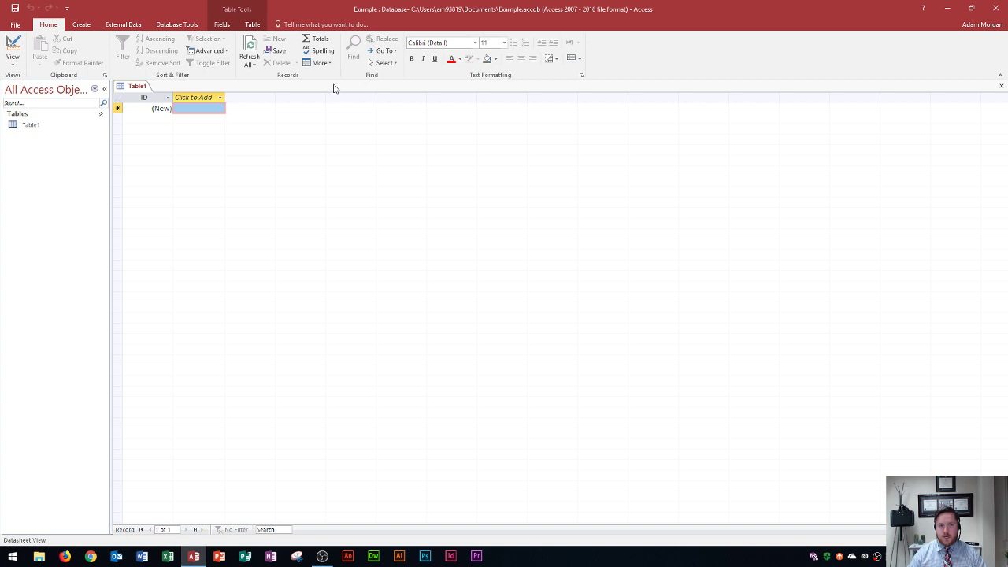
pyautogui.click(78, 26)
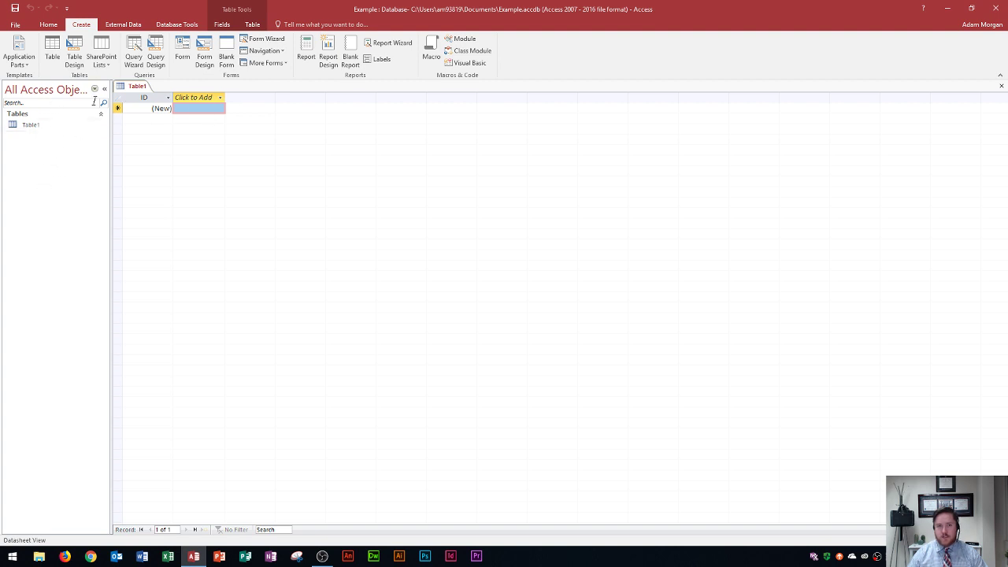
pyautogui.click(122, 29)
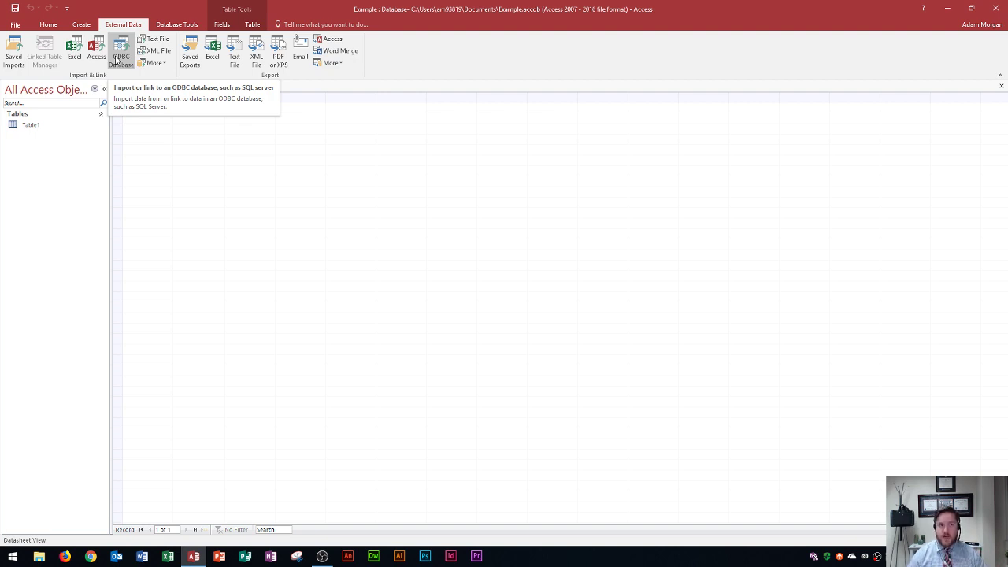
pyautogui.click(178, 25)
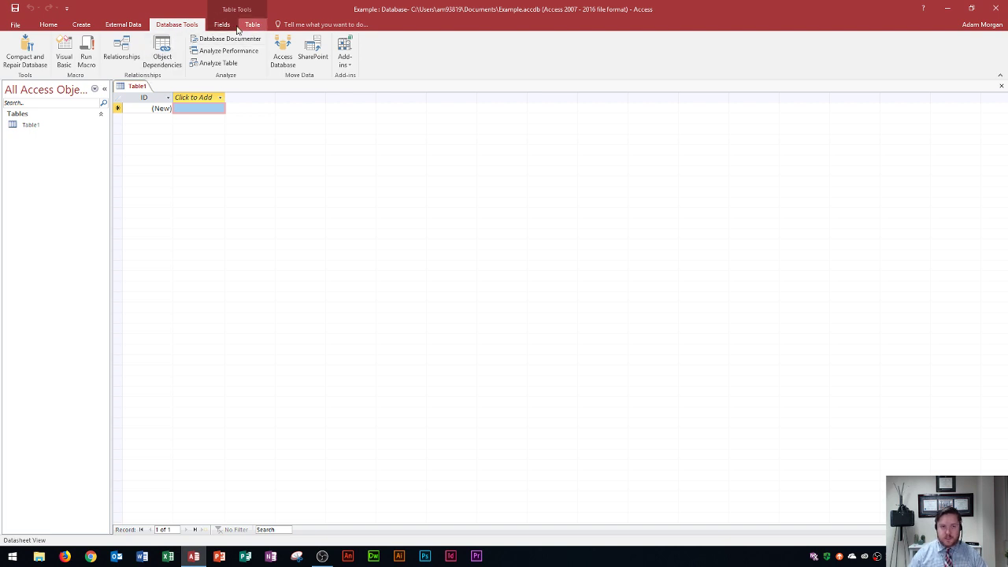
# Scroll across the ribbon tabs and return to the Create tab
pyautogui.scroll(3, 238, 29)
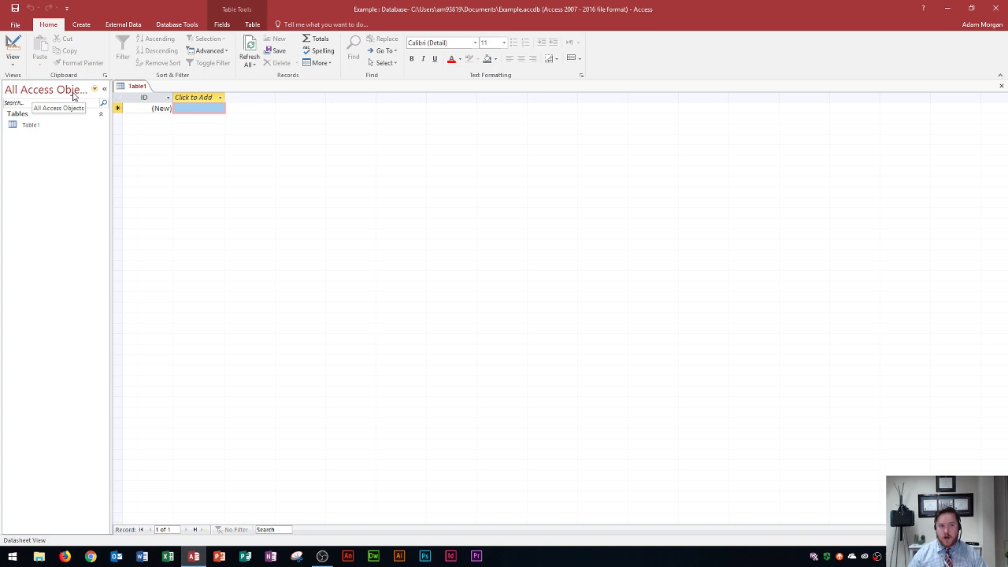
pyautogui.click(82, 26)
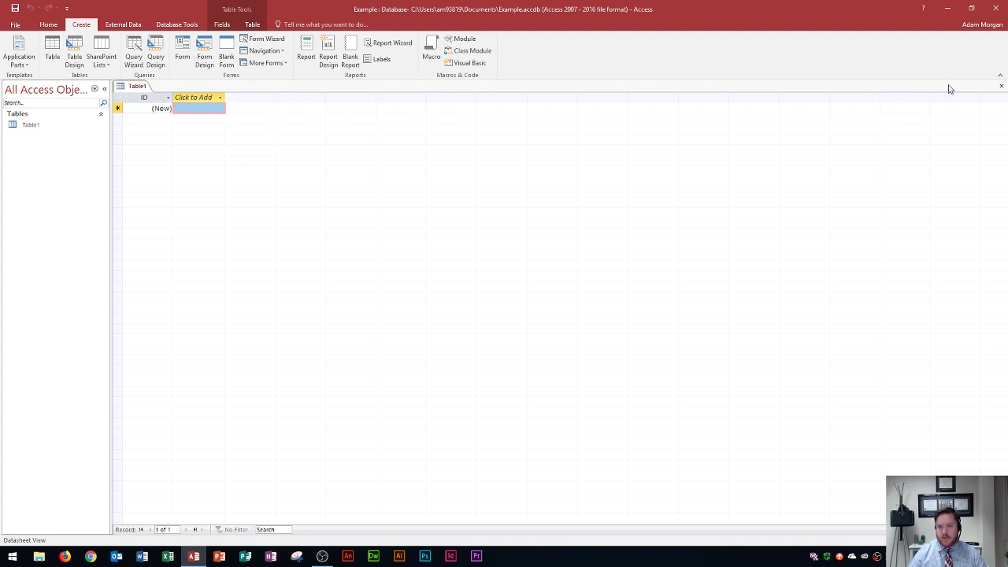
# Close Table1 and create a new blank table with Create > Table
pyautogui.click(1003, 91)
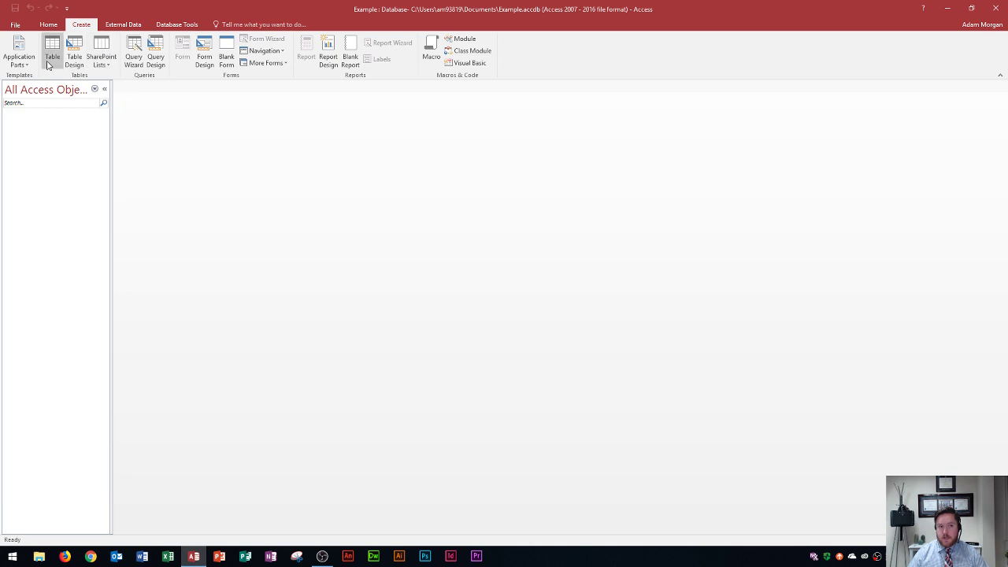
pyautogui.click(52, 52)
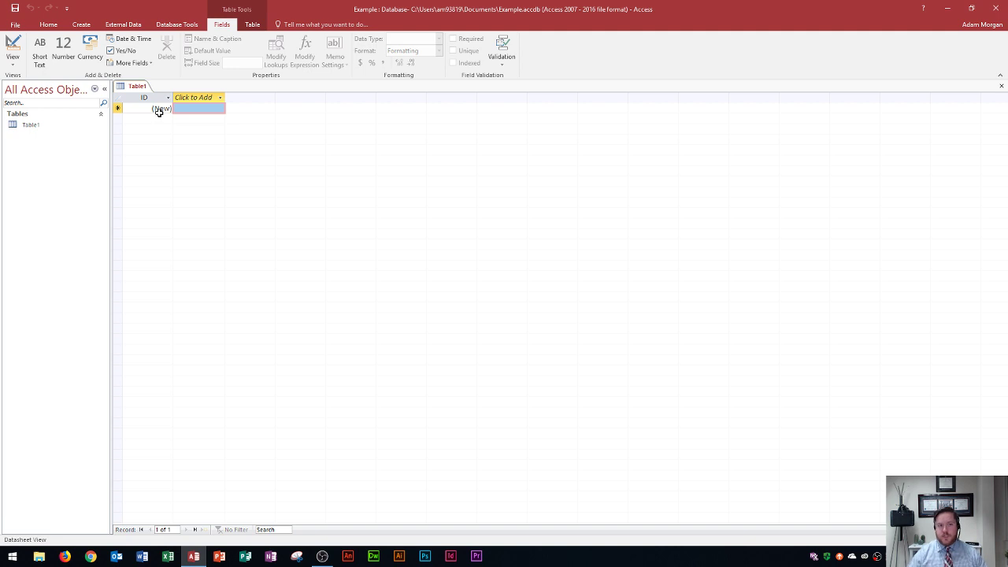
pyautogui.click(80, 26)
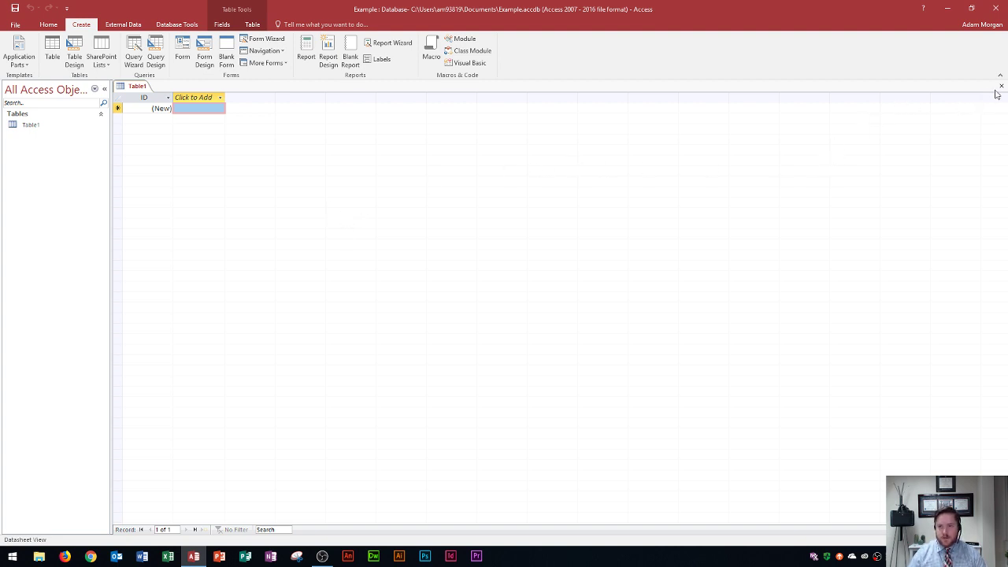
# Close the new Table1 datasheet without saving it
pyautogui.click(1001, 85)
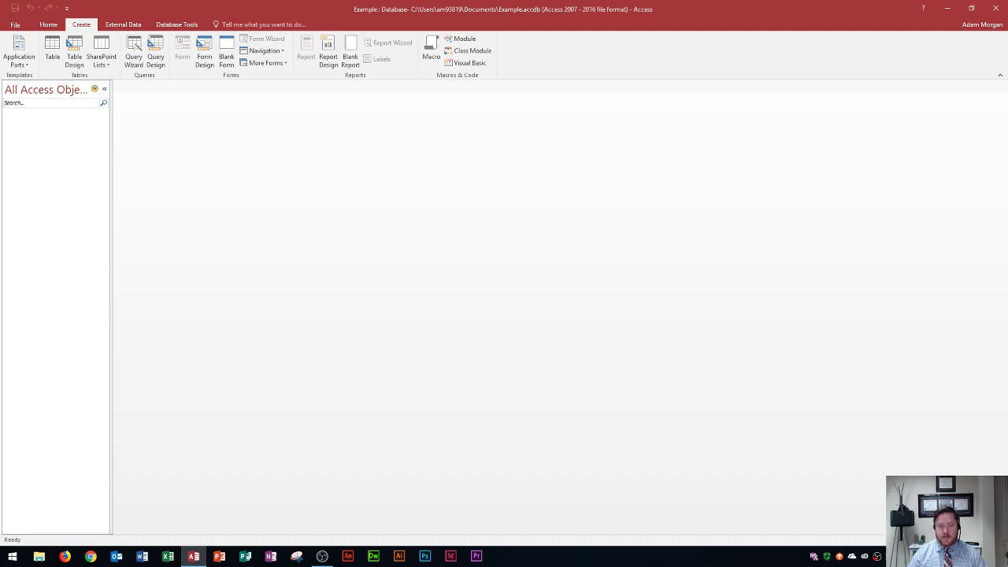